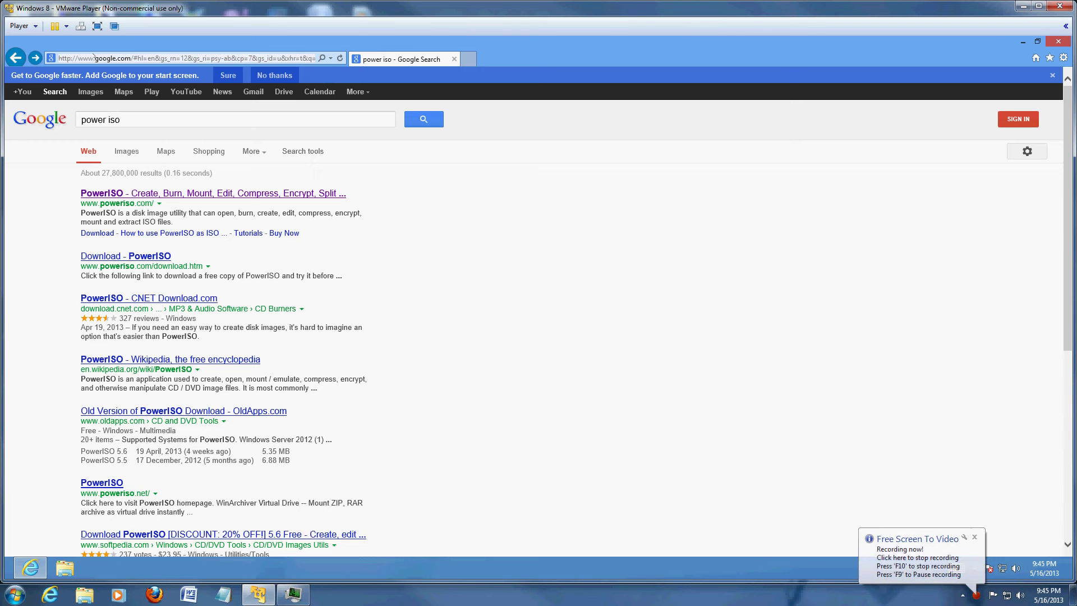
Switch the VMware Windows 8 guest to full-screen so the Google 'power iso' results fill the display
left_click(97, 25)
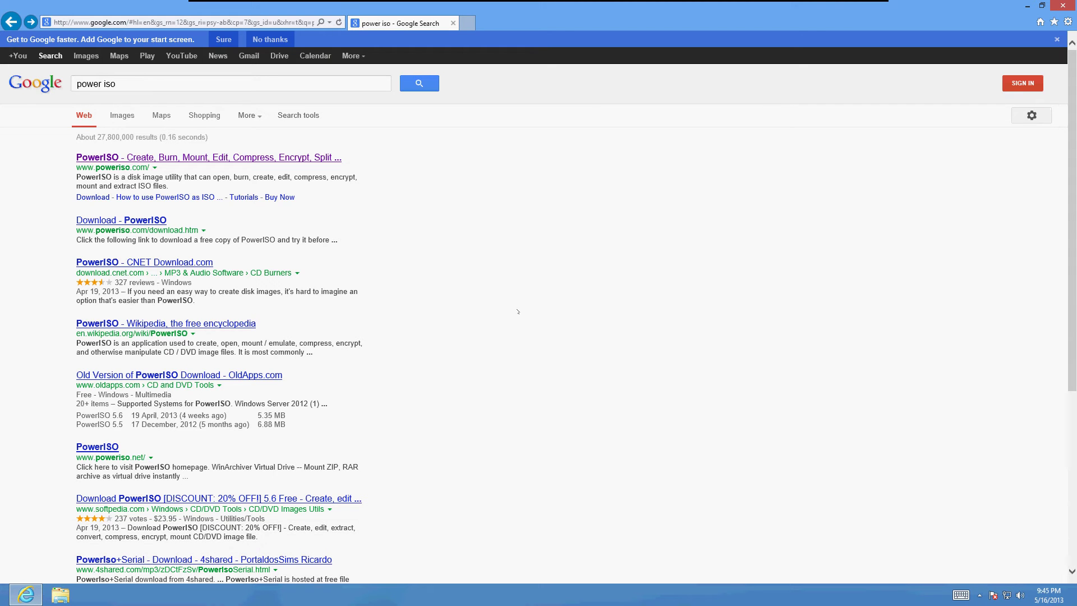
Minimize Internet Explorer and move the DFBHD disc image icon onto open desktop, leaving it deselected
left_click(1027, 6)
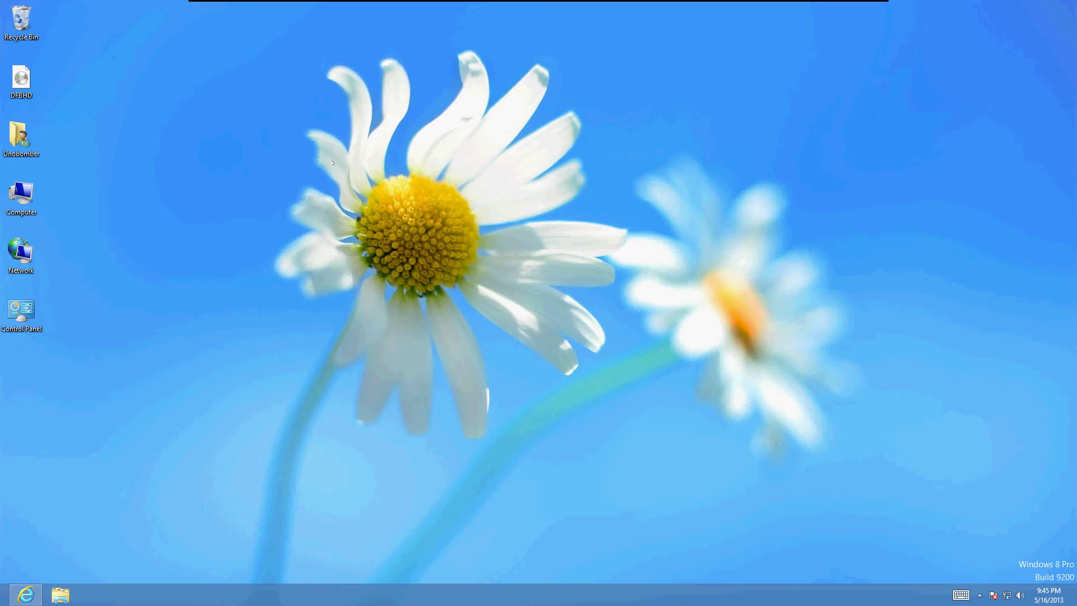
left_click_drag(29, 94, 166, 274)
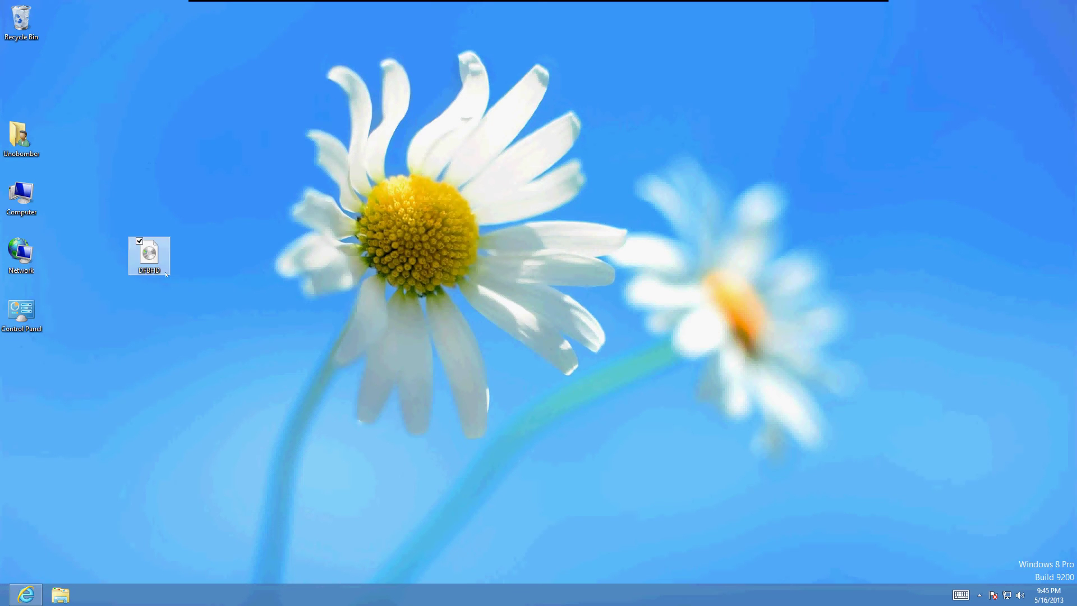
left_click(191, 305)
left_click_drag(91, 185, 204, 334)
left_click(215, 208)
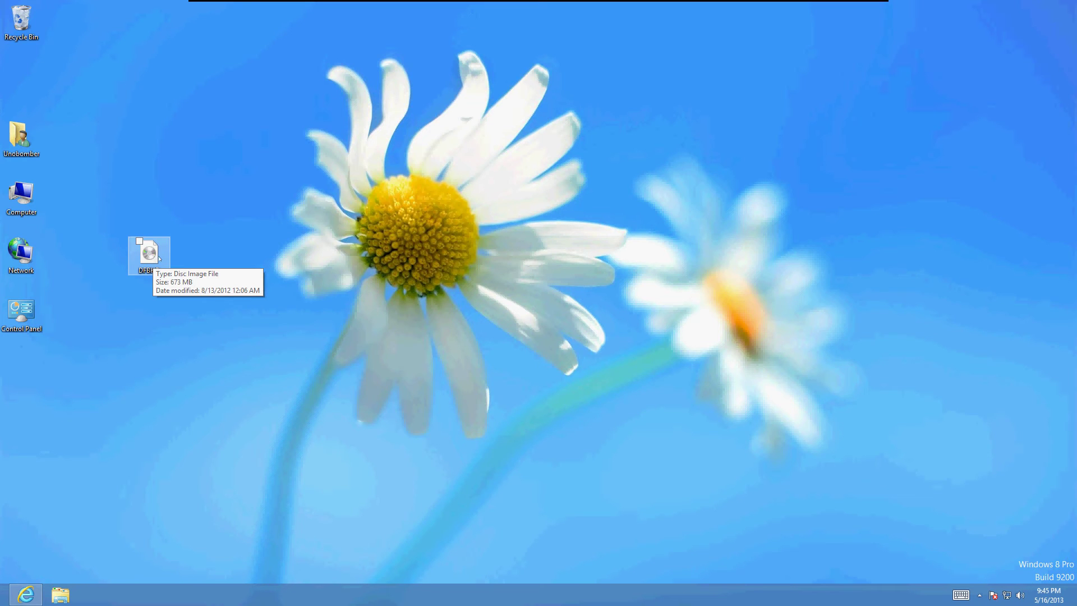
Return to the 'power iso' results and download PowerISO5.exe from the official poweriso.com site
left_click(25, 595)
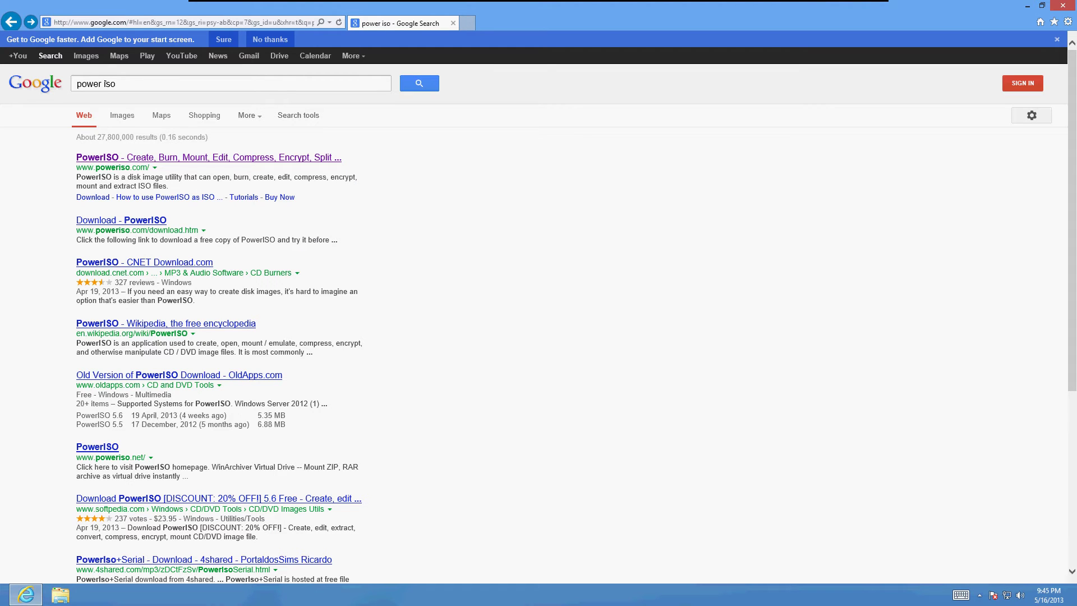
left_click(149, 159)
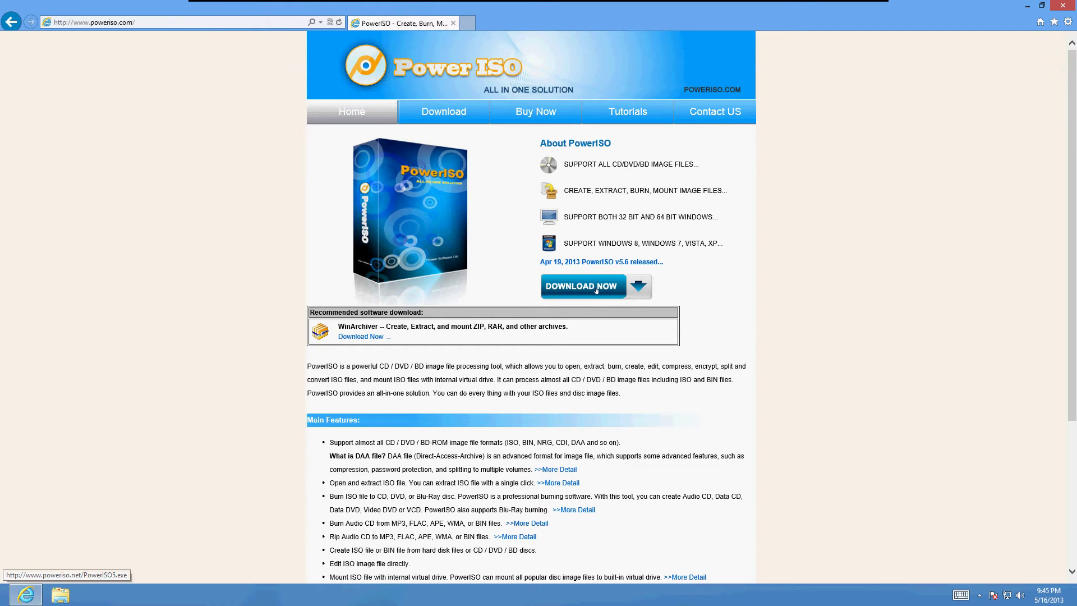
left_click(597, 290)
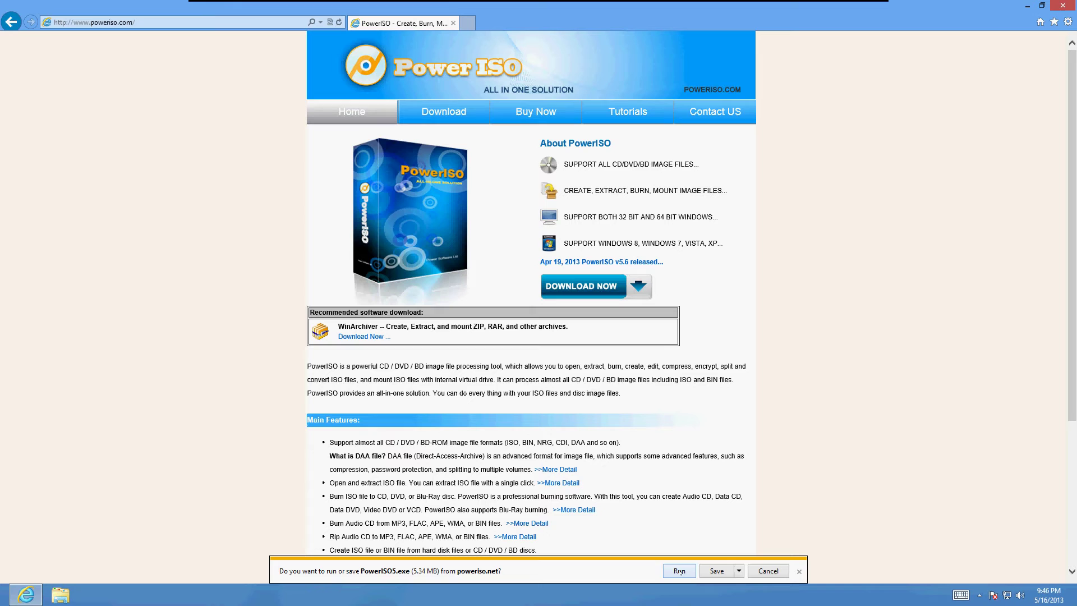
Run the downloaded PowerISO5.exe and approve the User Account Control prompt
left_click(680, 571)
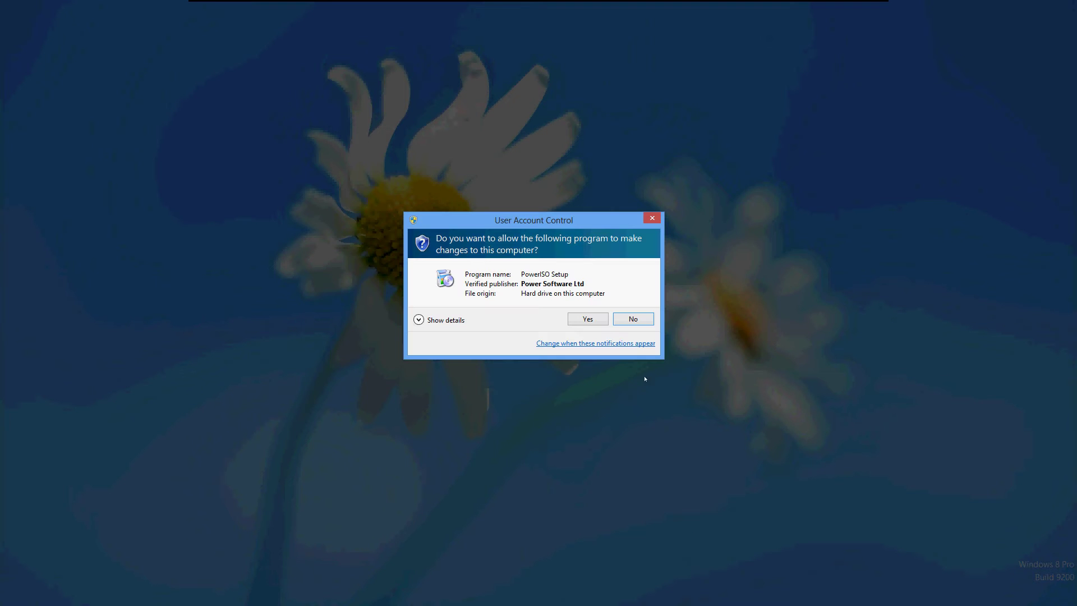
left_click(594, 320)
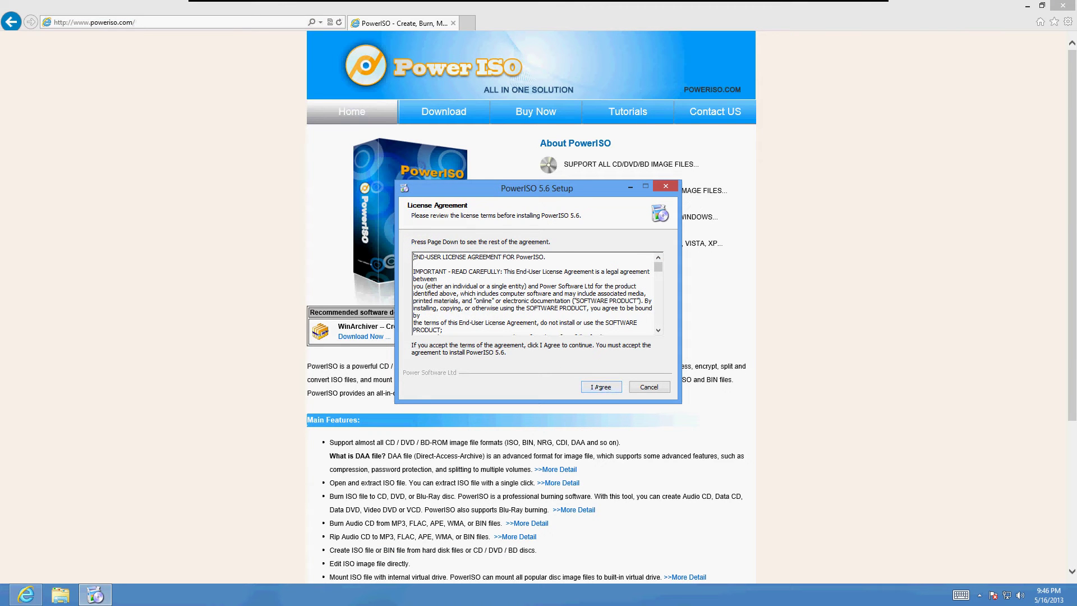
Agree to the license, untick the AVG SafeGuard Toolbar offer, and install to C:\Program Files\PowerISO
left_click(598, 387)
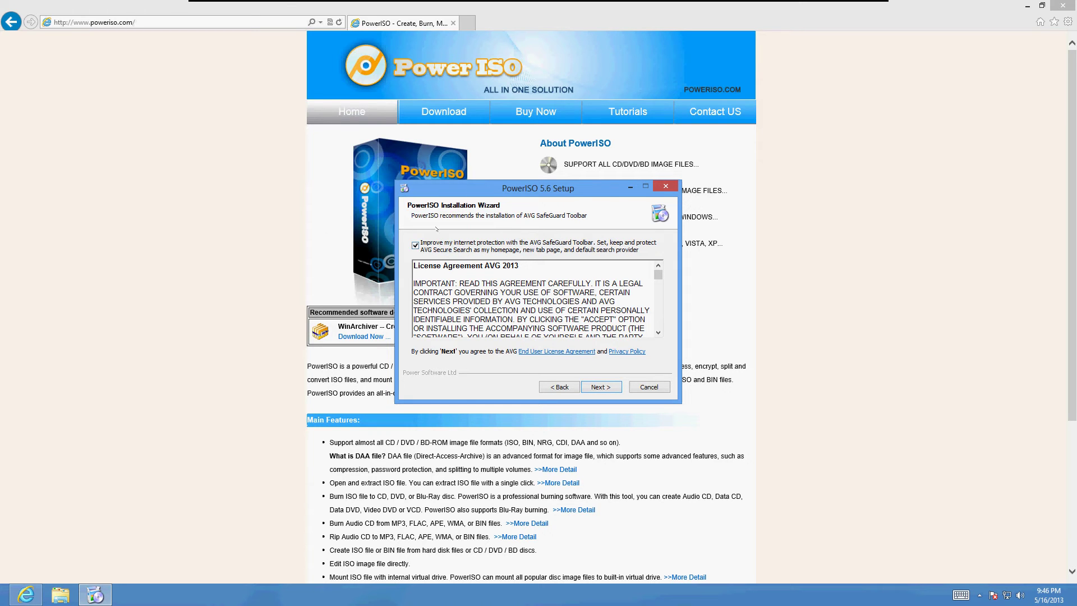
left_click(416, 245)
left_click(600, 387)
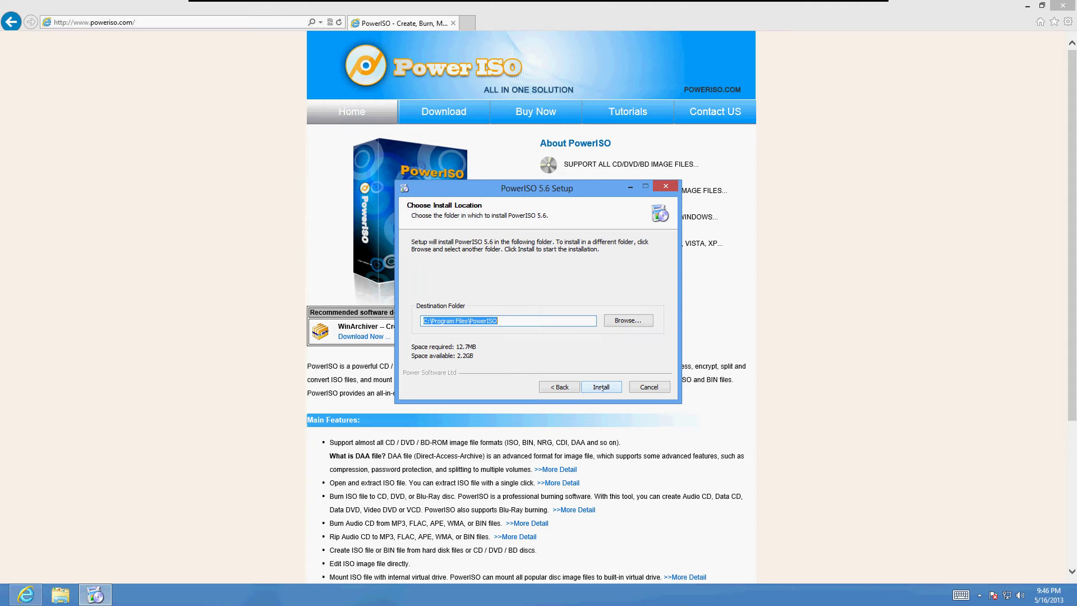
left_click(601, 387)
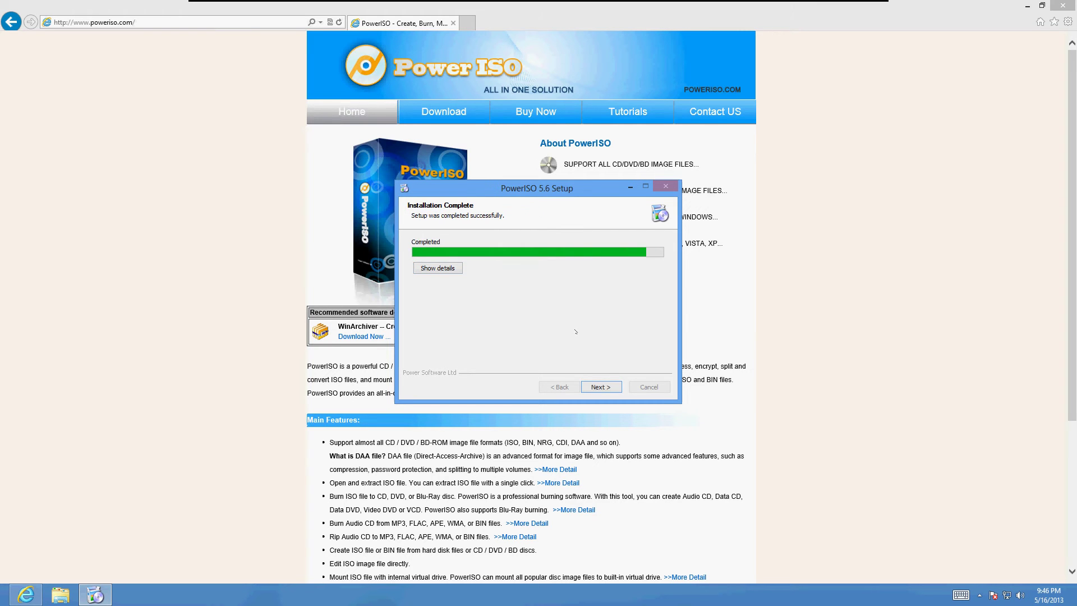
Associate all image file types, choose 4 virtual drives, disable automatic update checks, and close setup
left_click(590, 387)
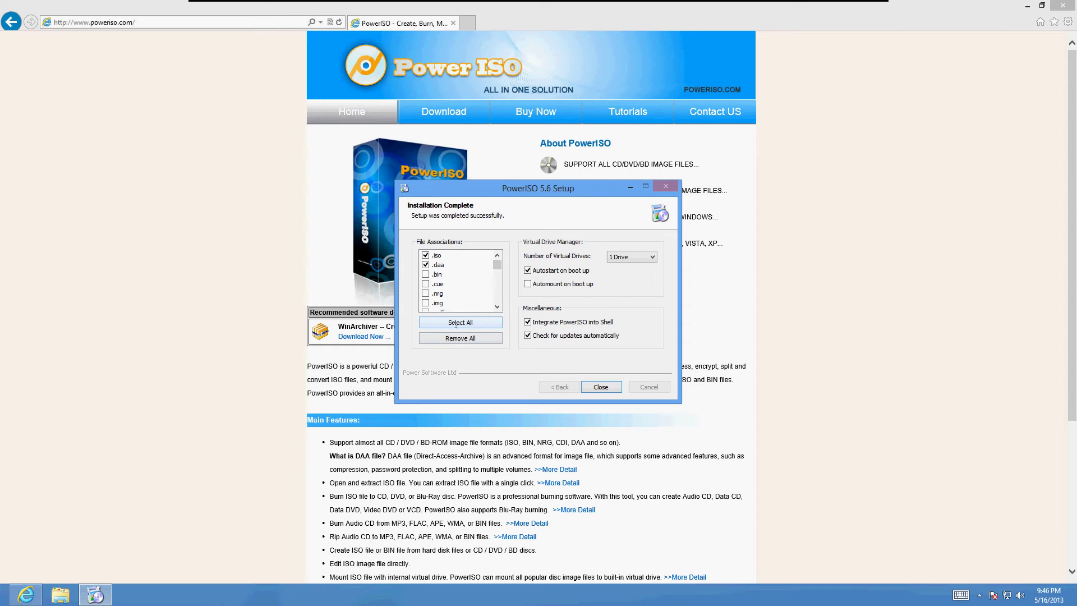
left_click(456, 324)
left_click(627, 259)
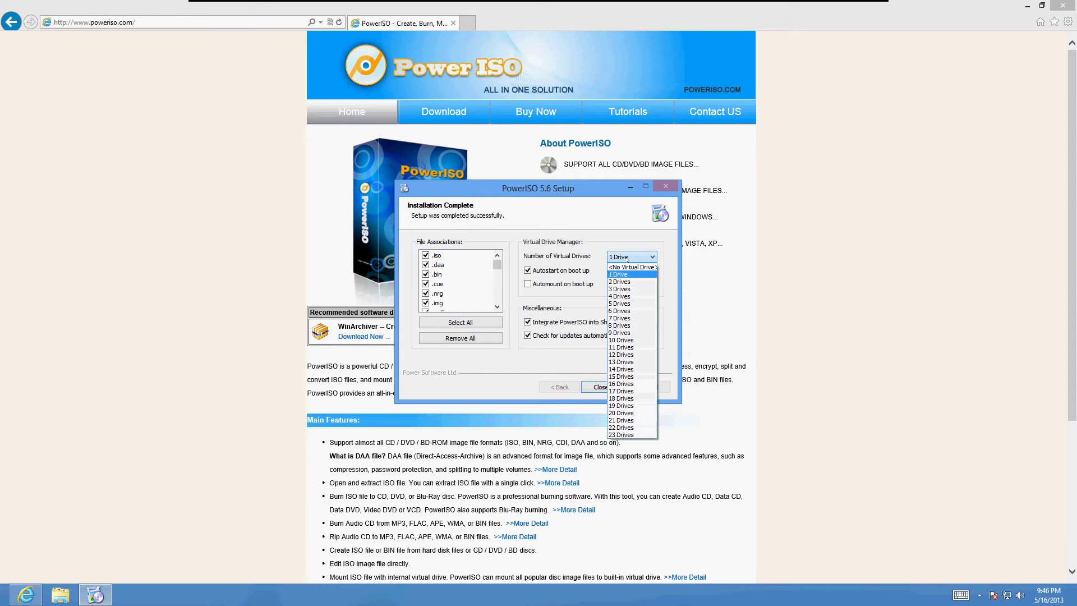
left_click(632, 298)
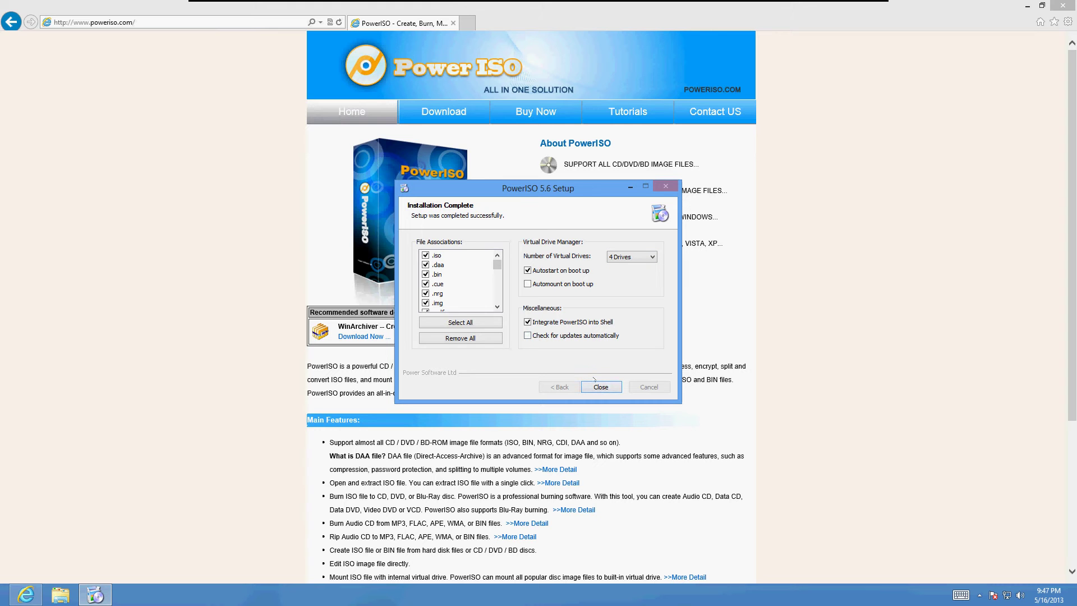
left_click(601, 387)
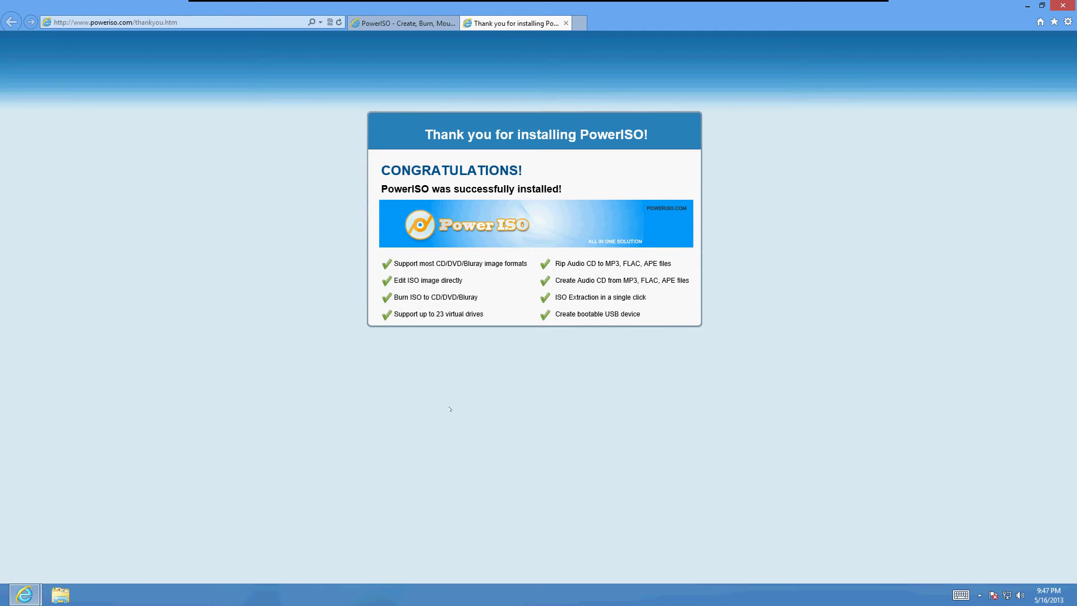
Show the Windows Start screen with the new PowerISO and PowerISO Virtual Drive Manager tiles
key("super")
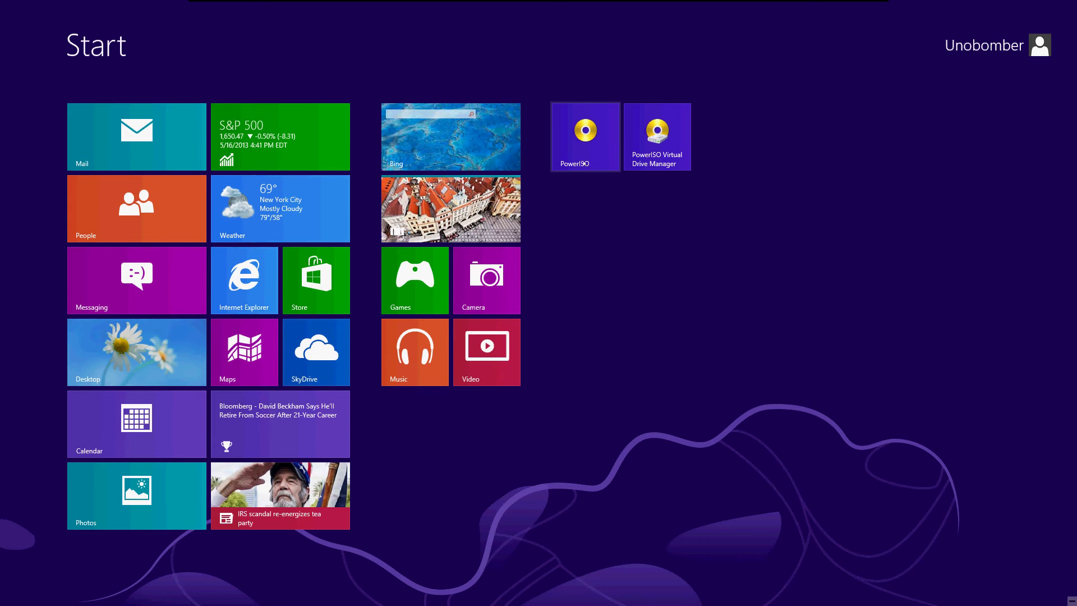
Launch PowerISO from its tile, continue unregistered, and move the window near the screen centre
left_click(596, 162)
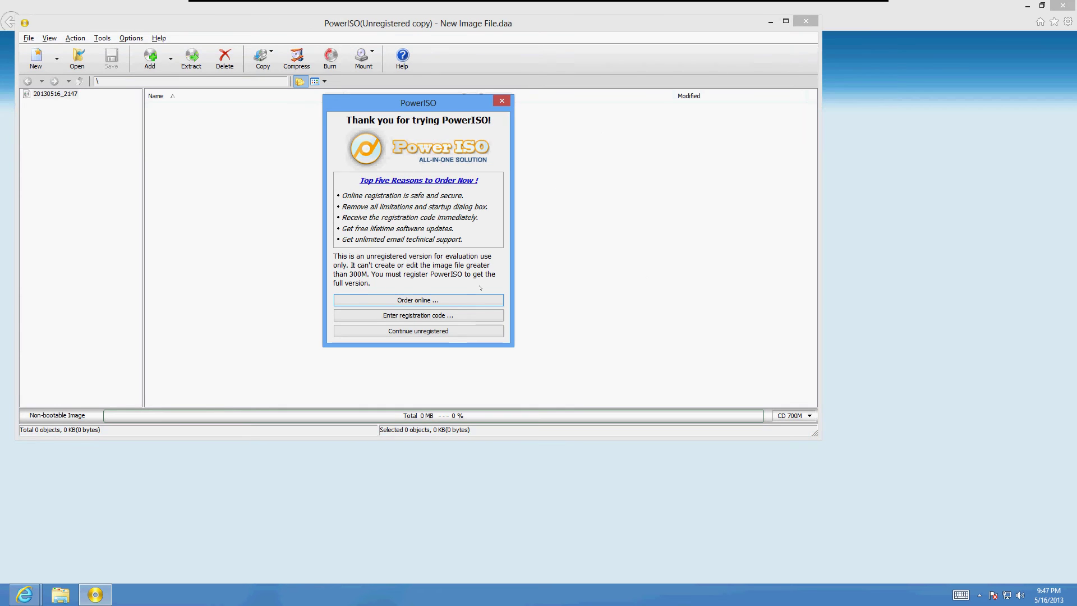
left_click(436, 331)
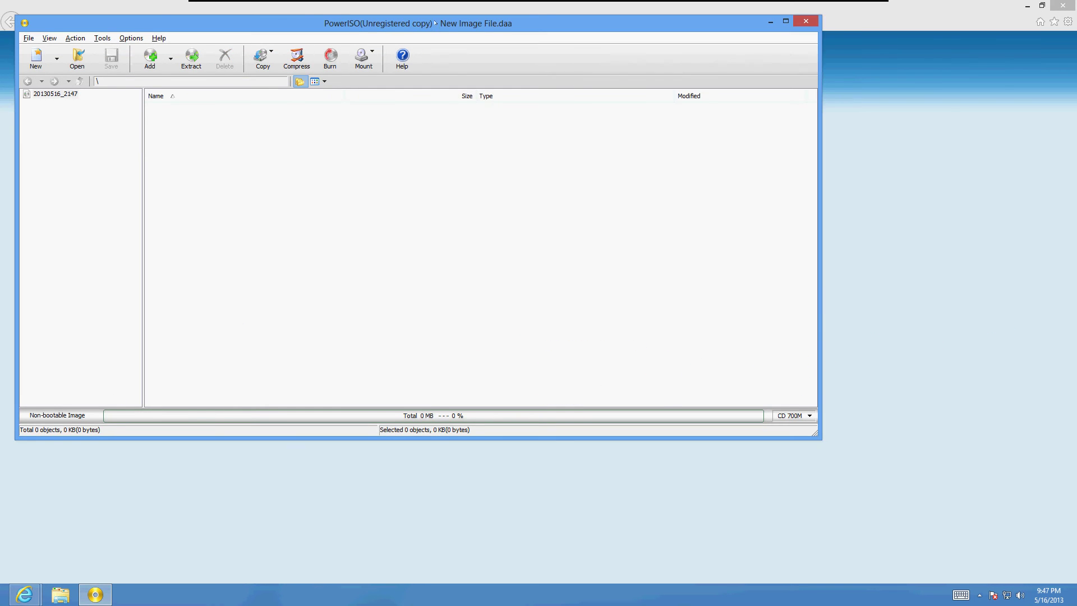
left_click_drag(435, 23, 613, 105)
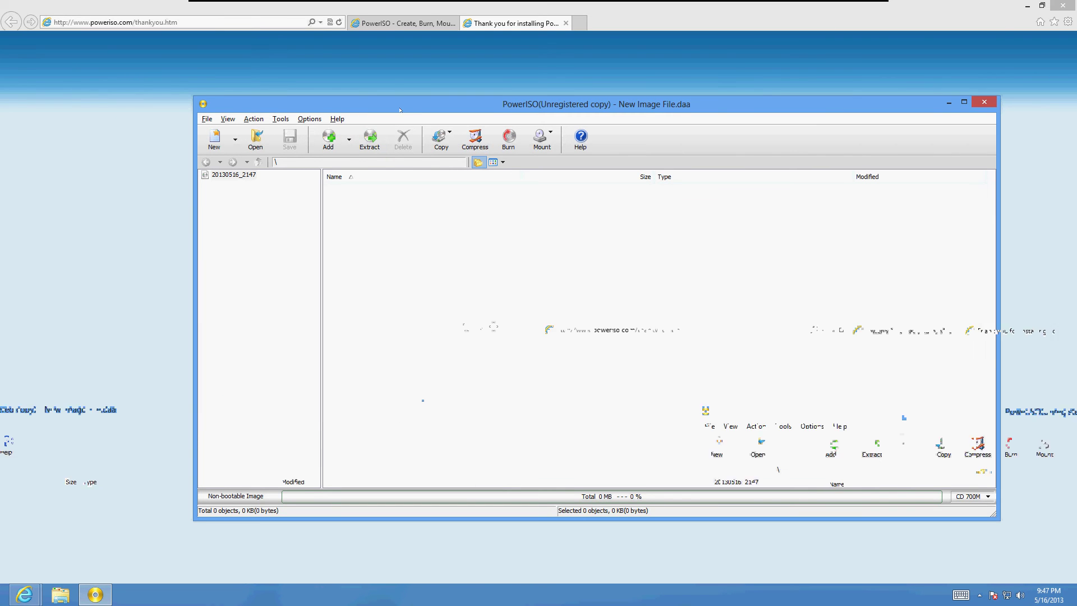
left_click_drag(400, 104, 376, 112)
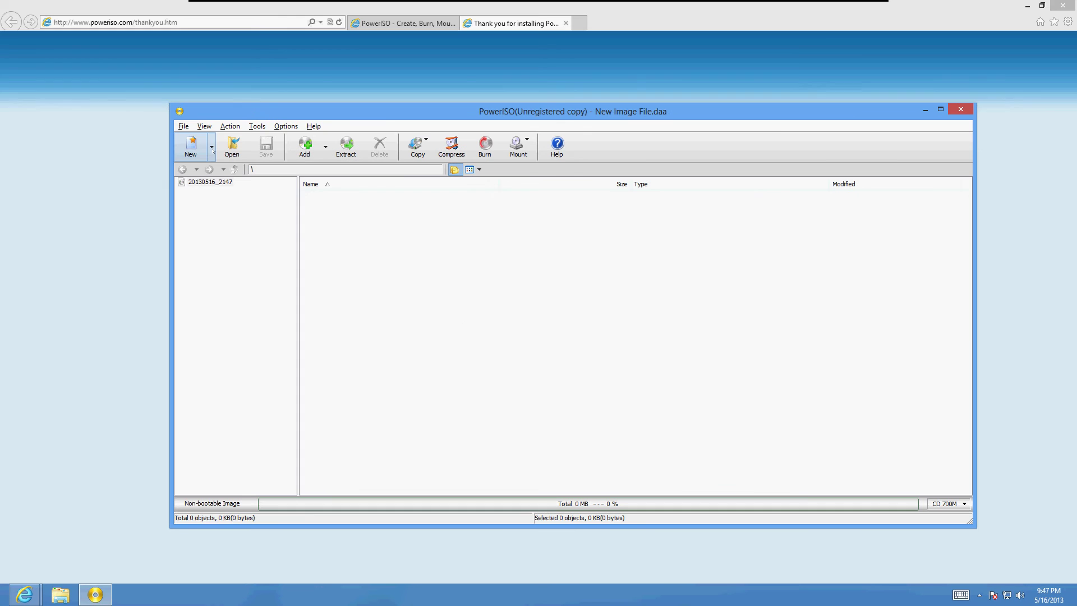
left_click(212, 149)
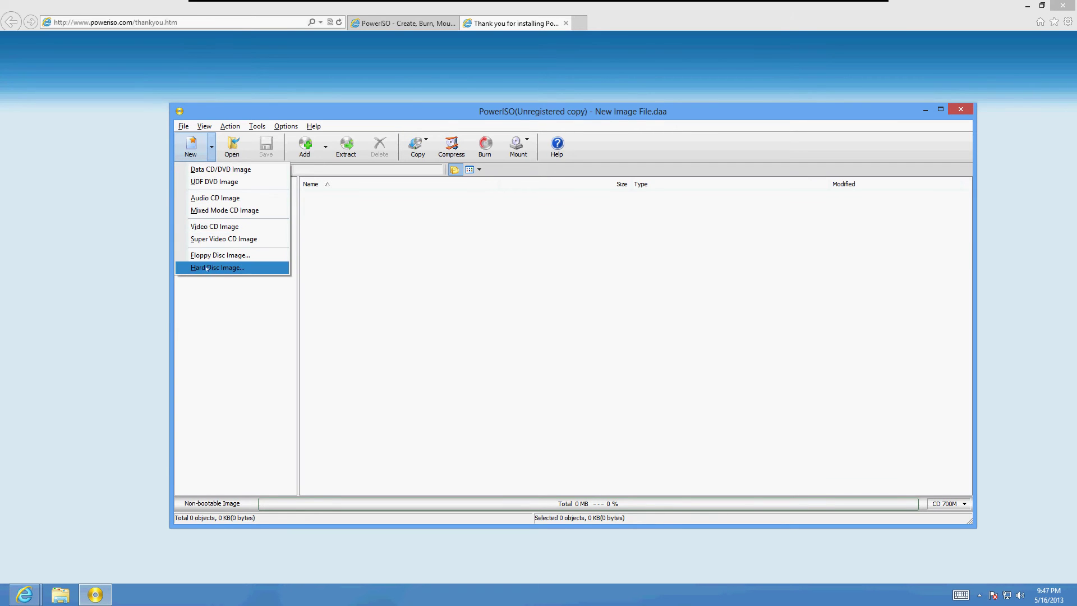
left_click(235, 305)
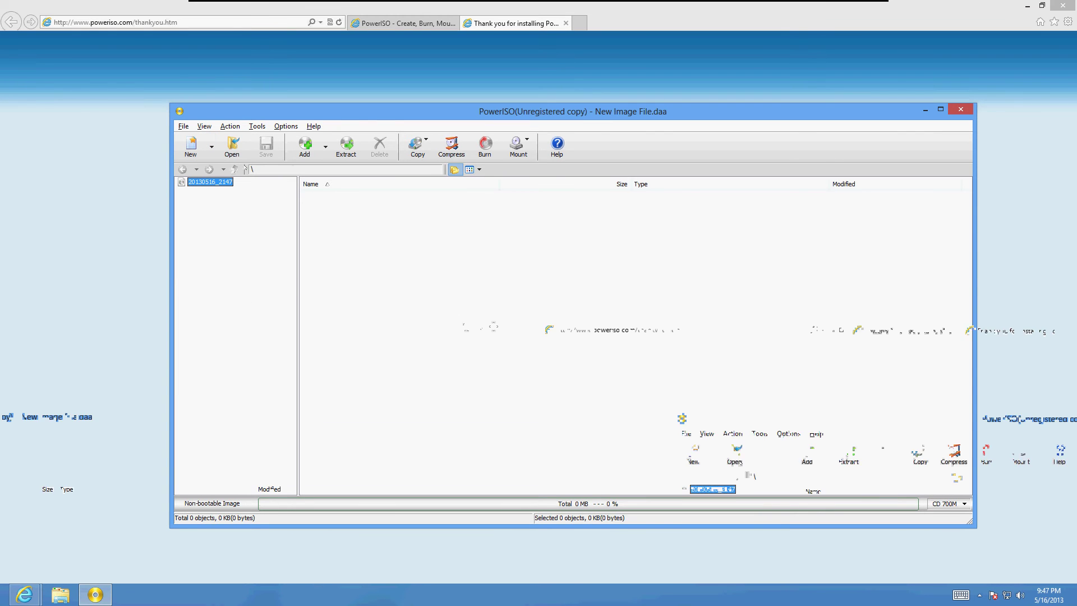
Open DFBHD.iso from the Desktop, listing its AUTORUN, CRACK, DFBHD and MANUALS folders
left_click(233, 147)
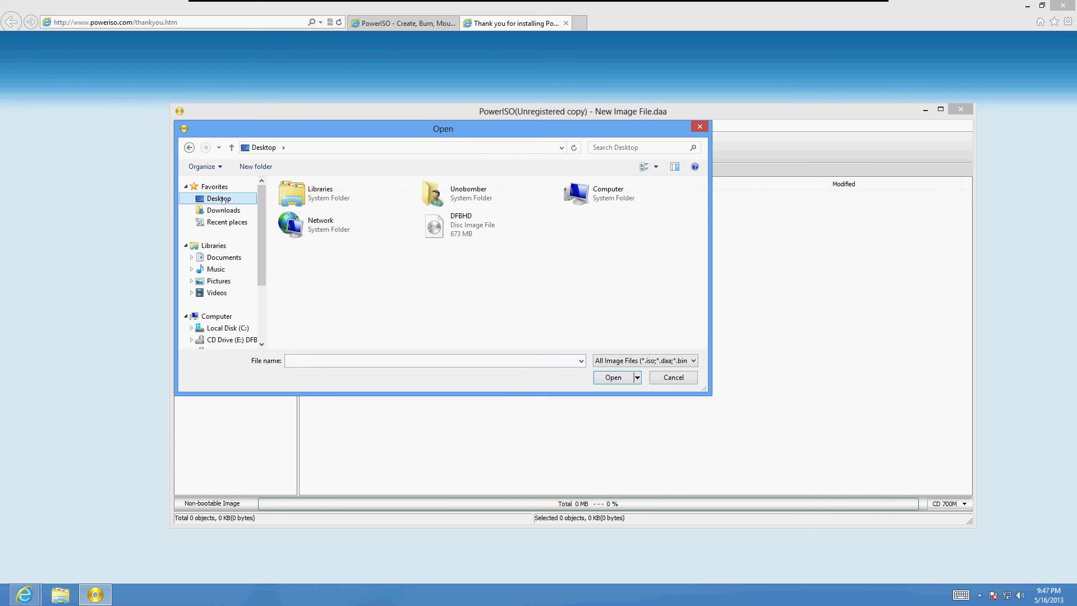
left_click(219, 198)
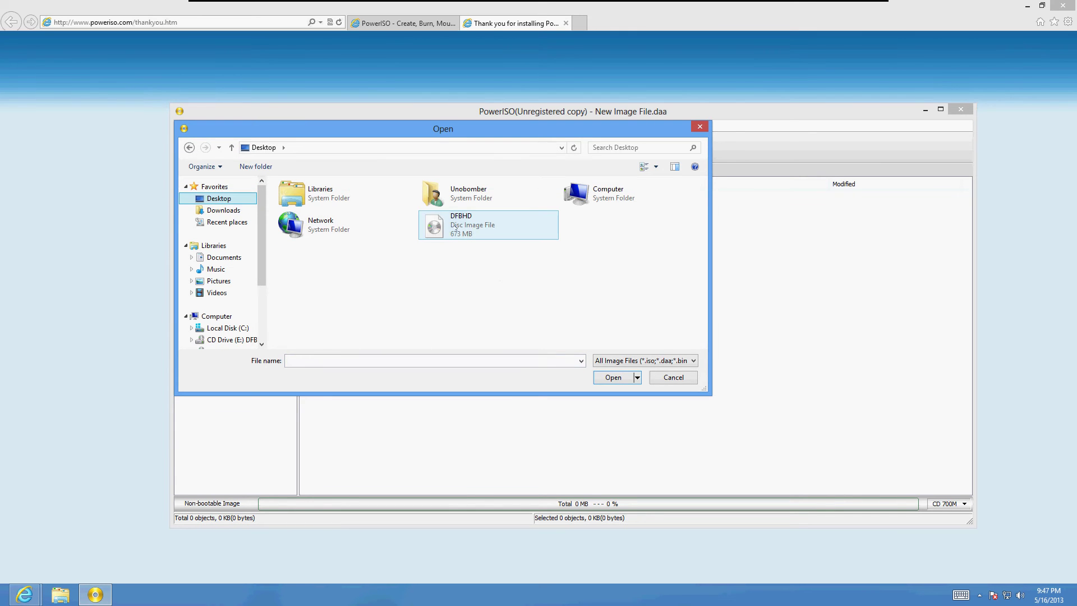
left_click(457, 226)
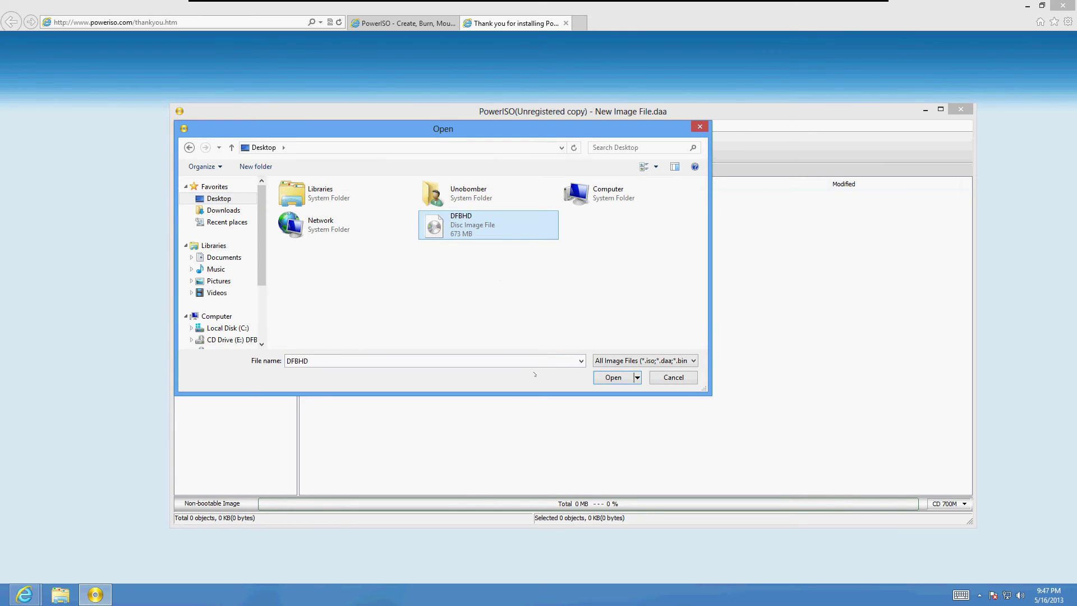
left_click(611, 378)
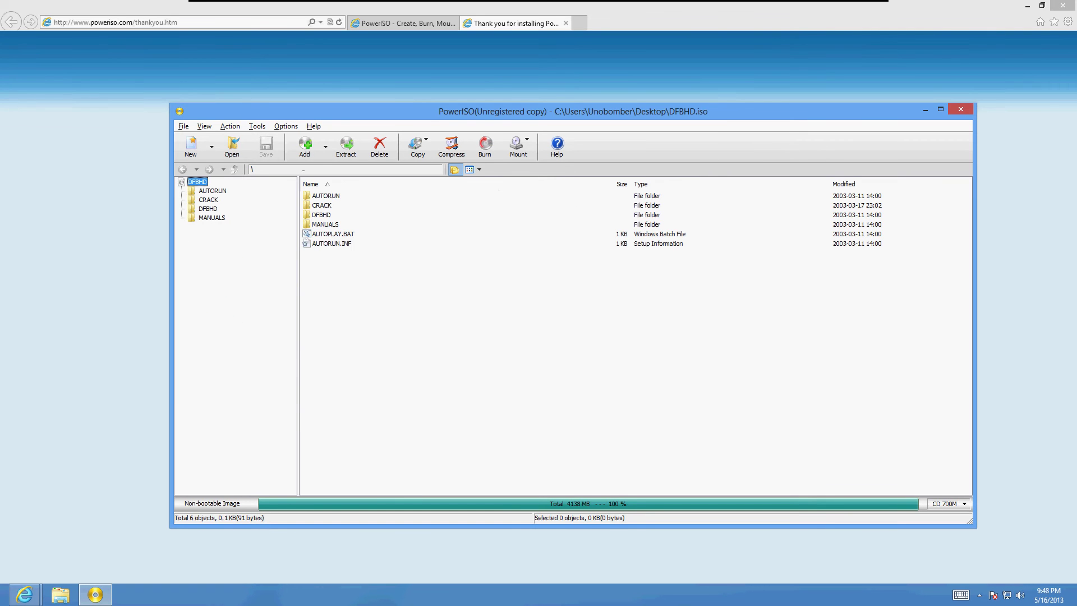
Mount DFBHD.iso on virtual drive E: and acknowledge the Virtual Drive restart-required notice
left_click_drag(406, 114, 400, 112)
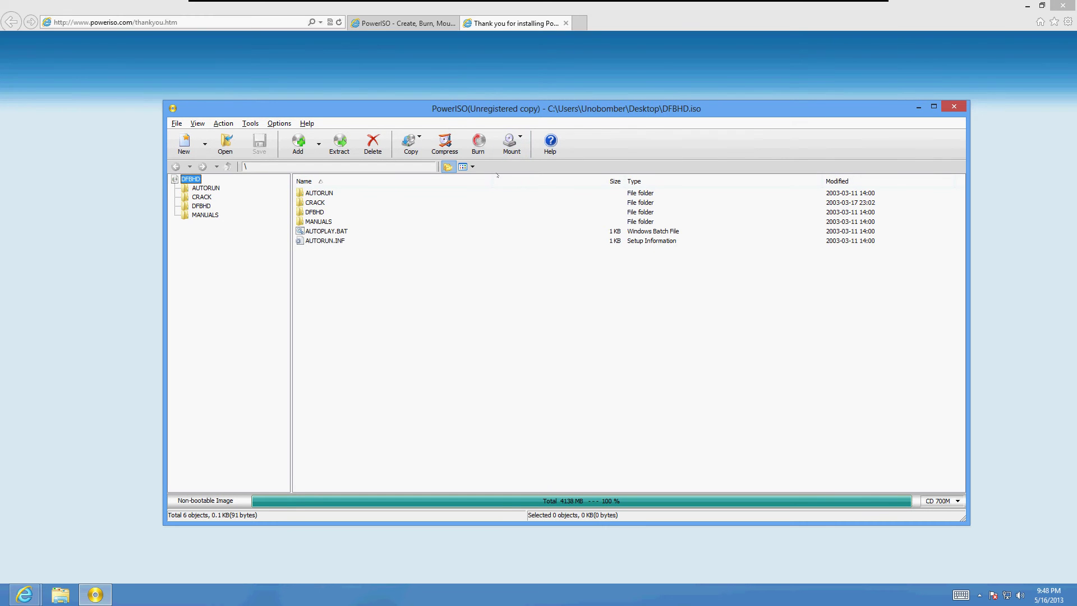
left_click(520, 152)
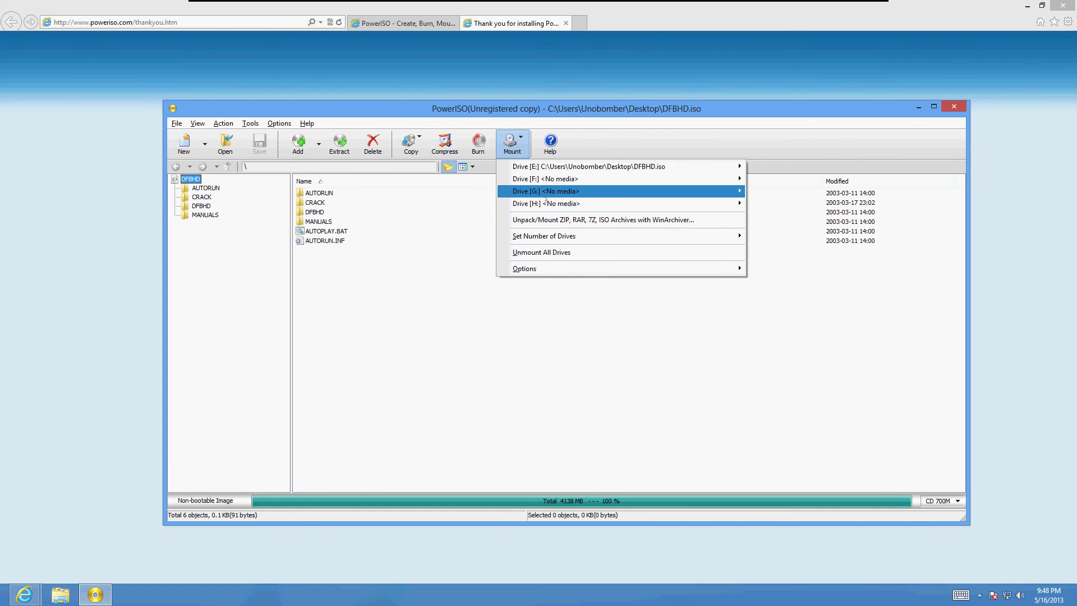
mouse_move(589, 167)
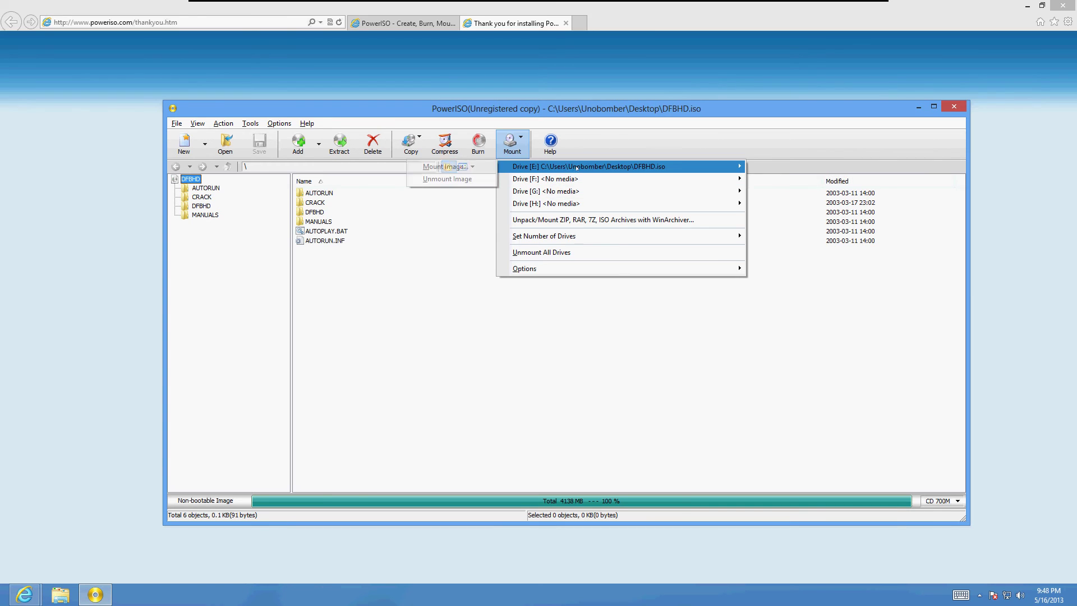
left_click(448, 167)
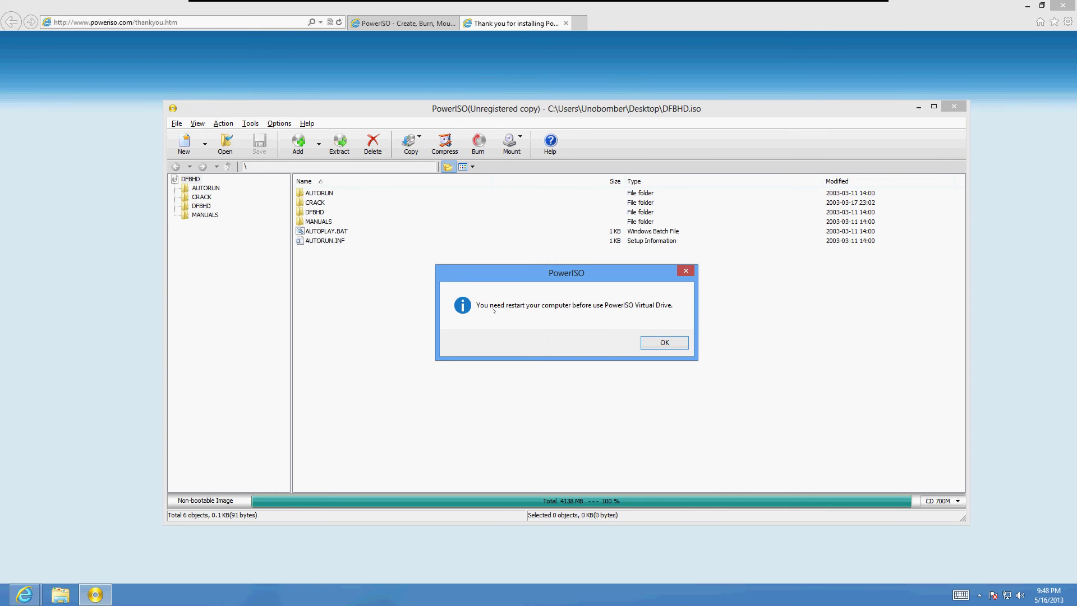
left_click(665, 343)
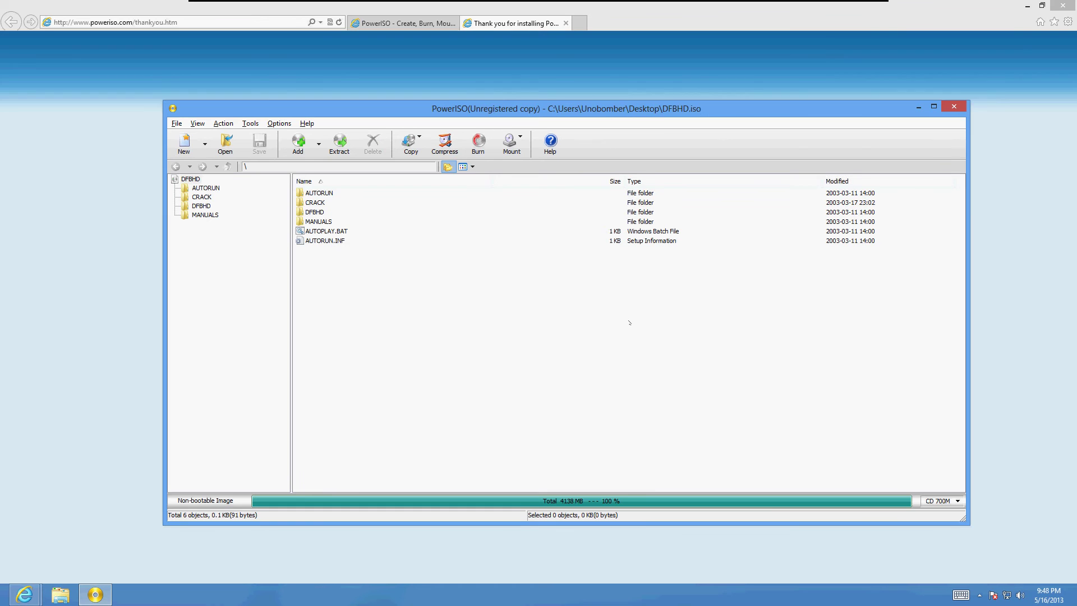
Restart Windows 8 from the charms bar via Settings > Power > Restart
mouse_move(1074, 603)
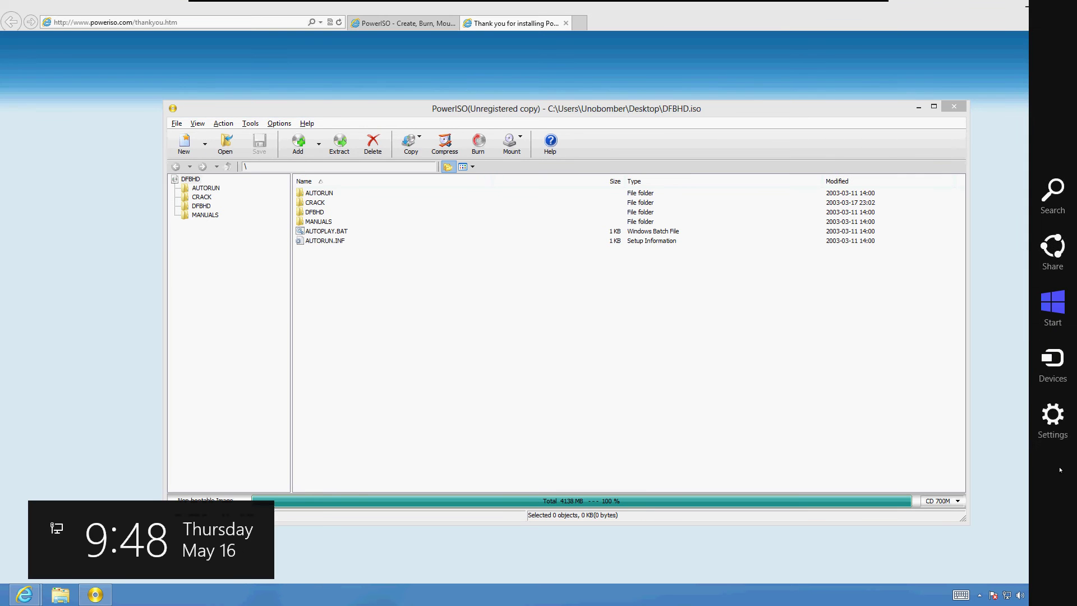
left_click(1065, 431)
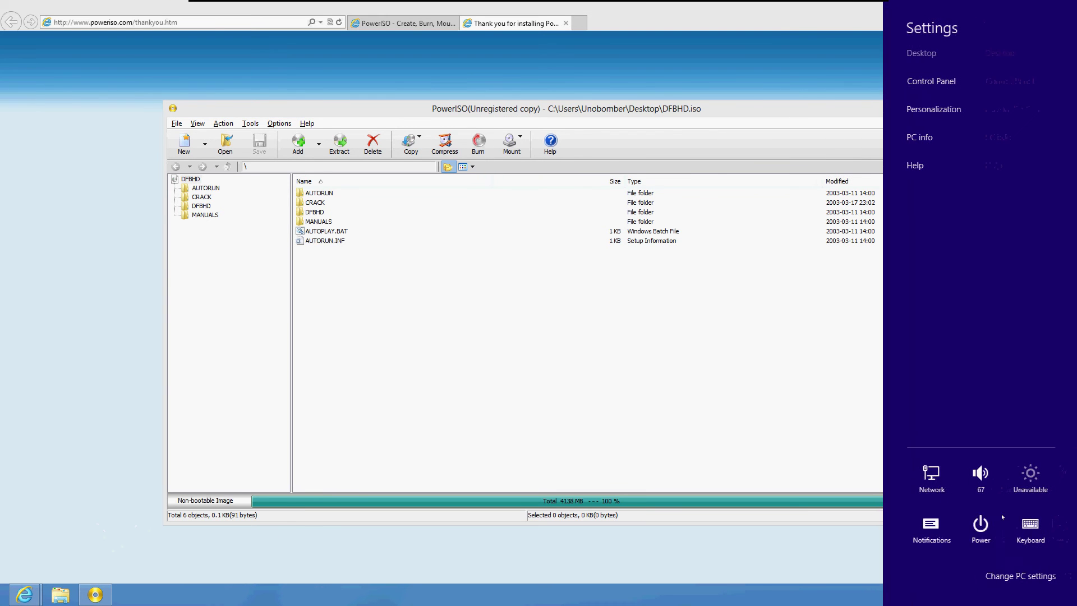
left_click(979, 526)
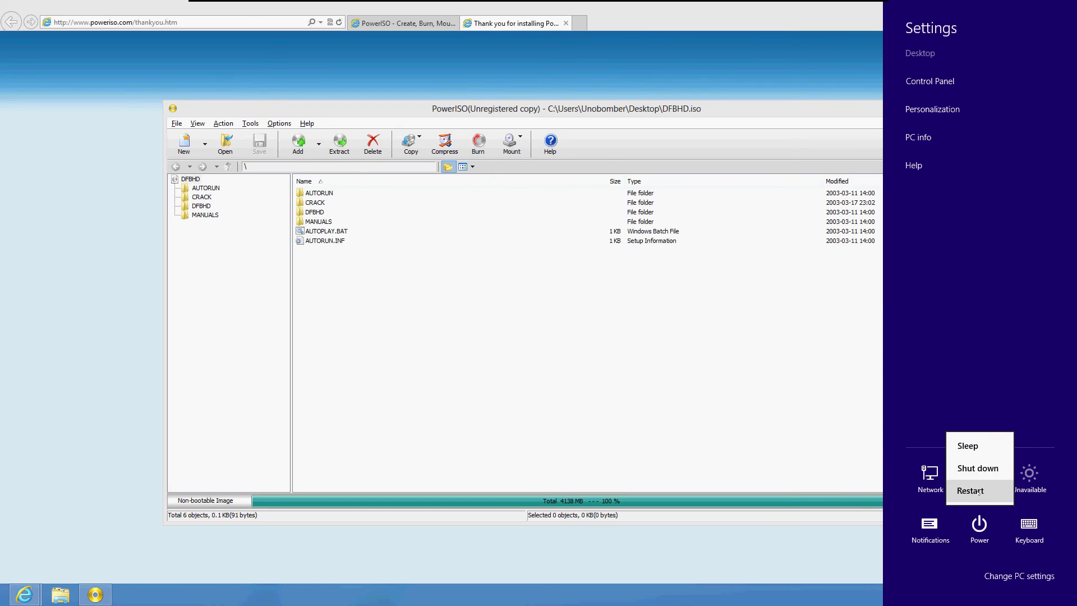
left_click(973, 491)
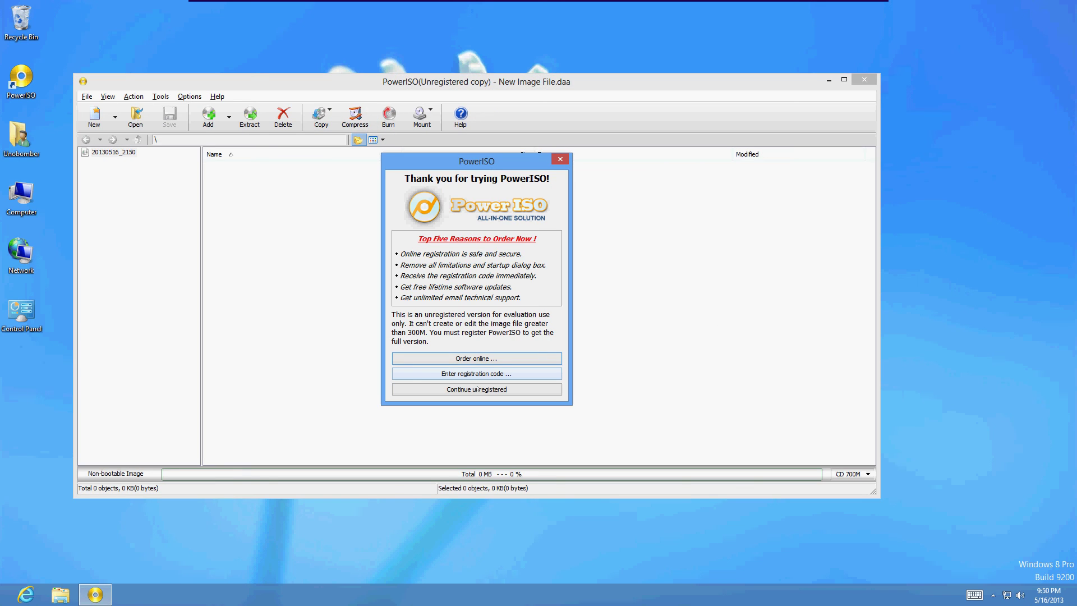
Continue unregistered past the trial prompt and reopen DFBHD.iso from the Desktop
left_click(478, 388)
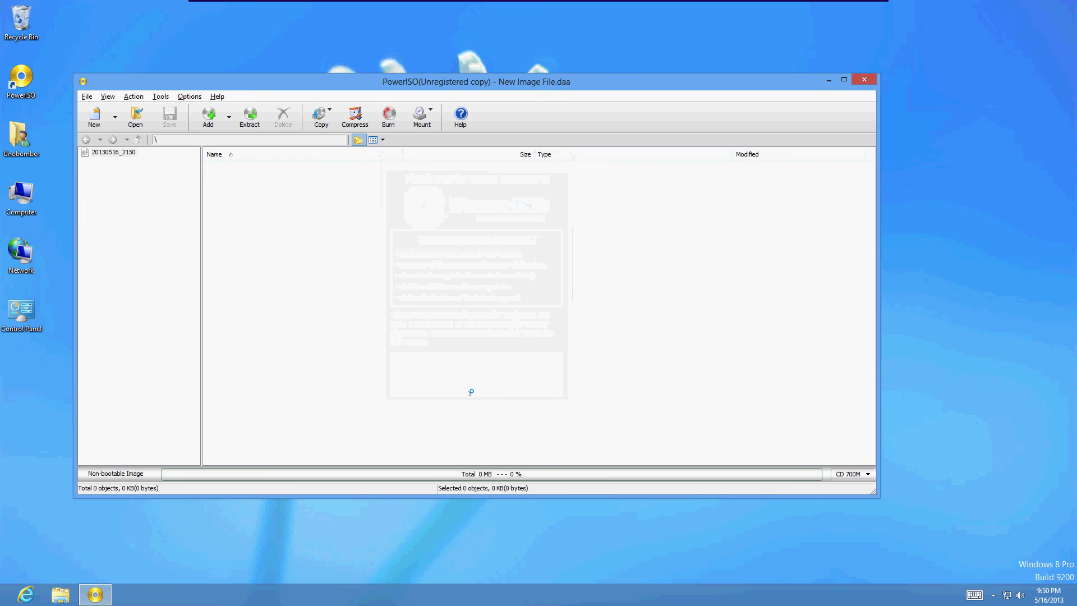
left_click(135, 118)
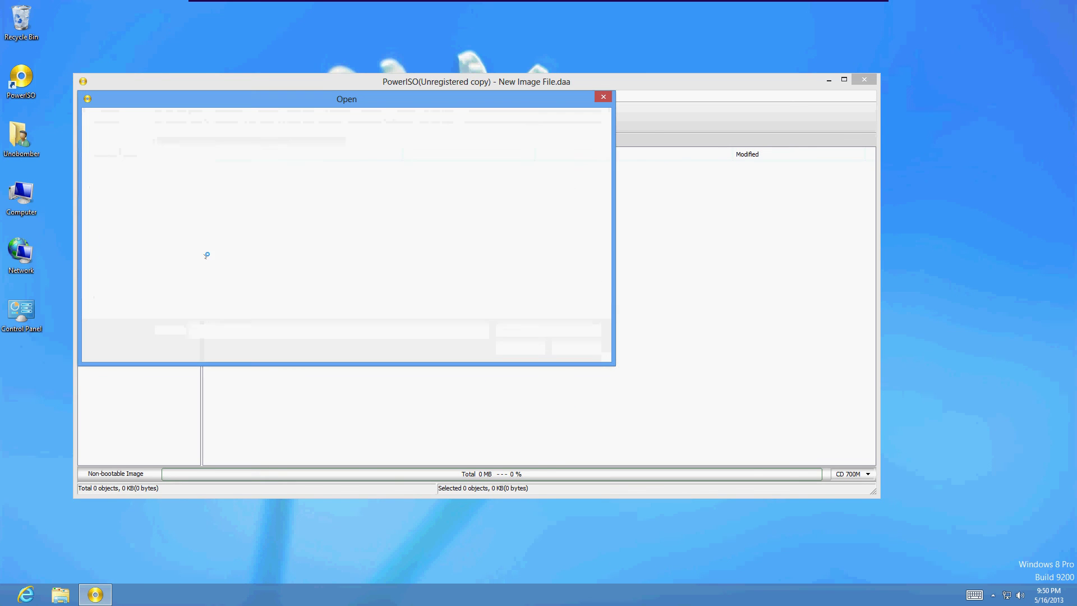
left_click(392, 195)
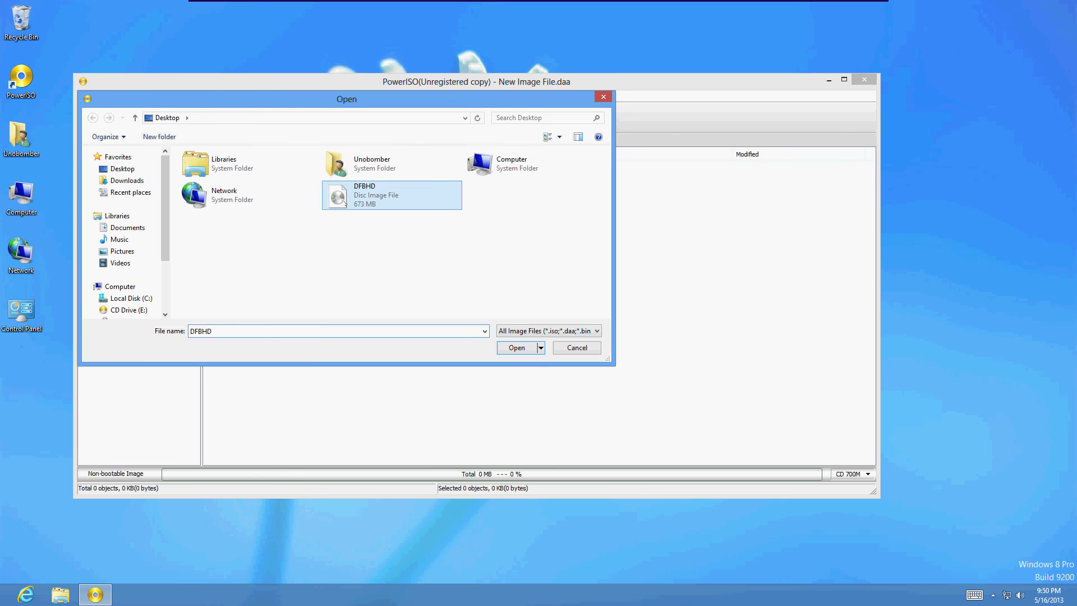
left_click(528, 348)
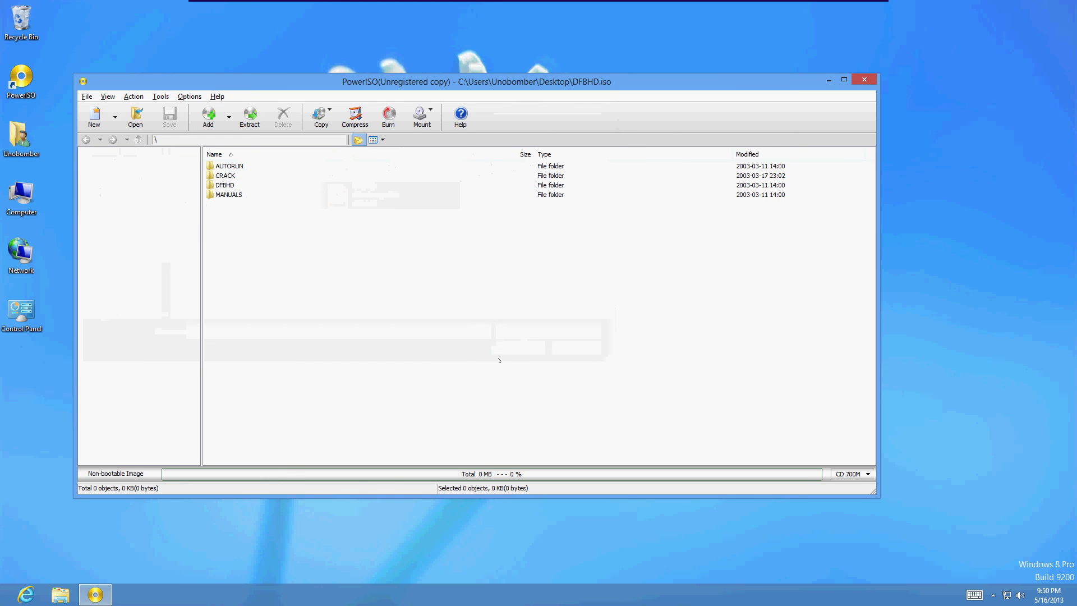
Mount the DFBHD image on virtual drive E: using Mount > Drive [E:] > Mount Image
left_click(422, 116)
mouse_move(445, 139)
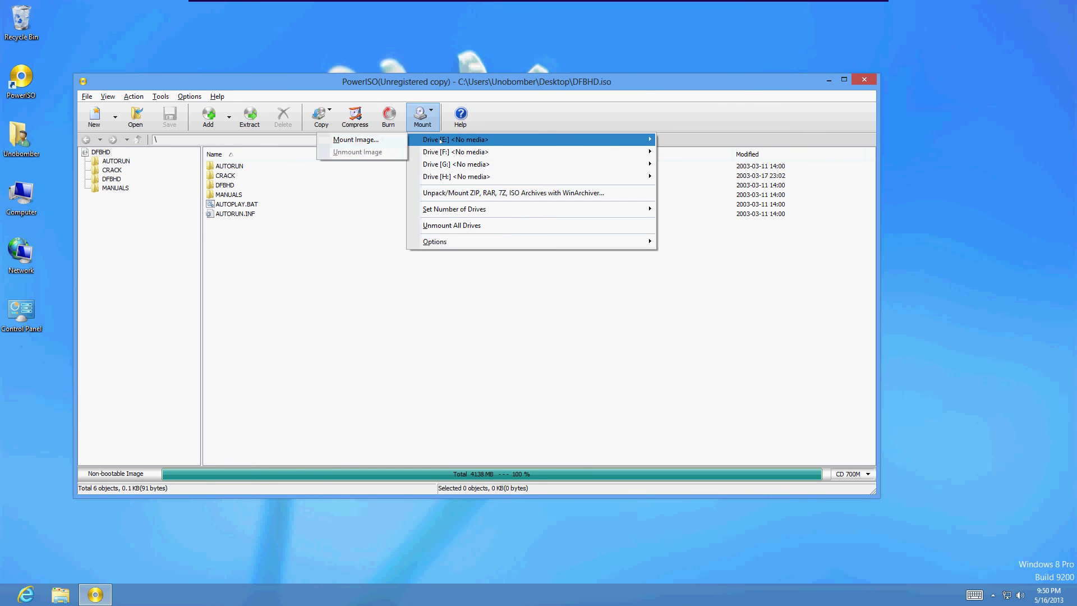
left_click(372, 140)
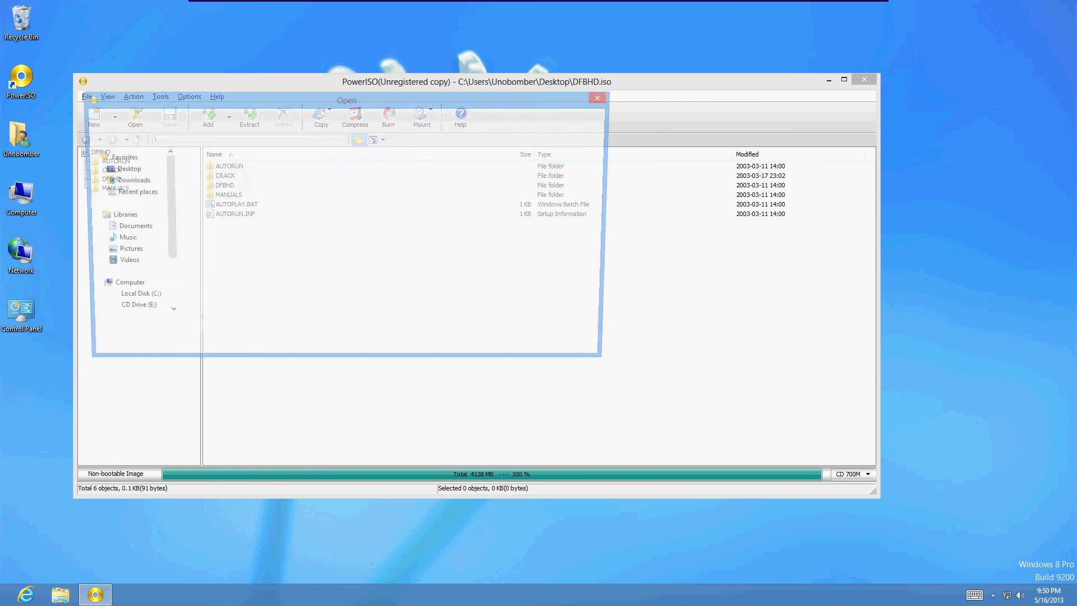
left_click(348, 197)
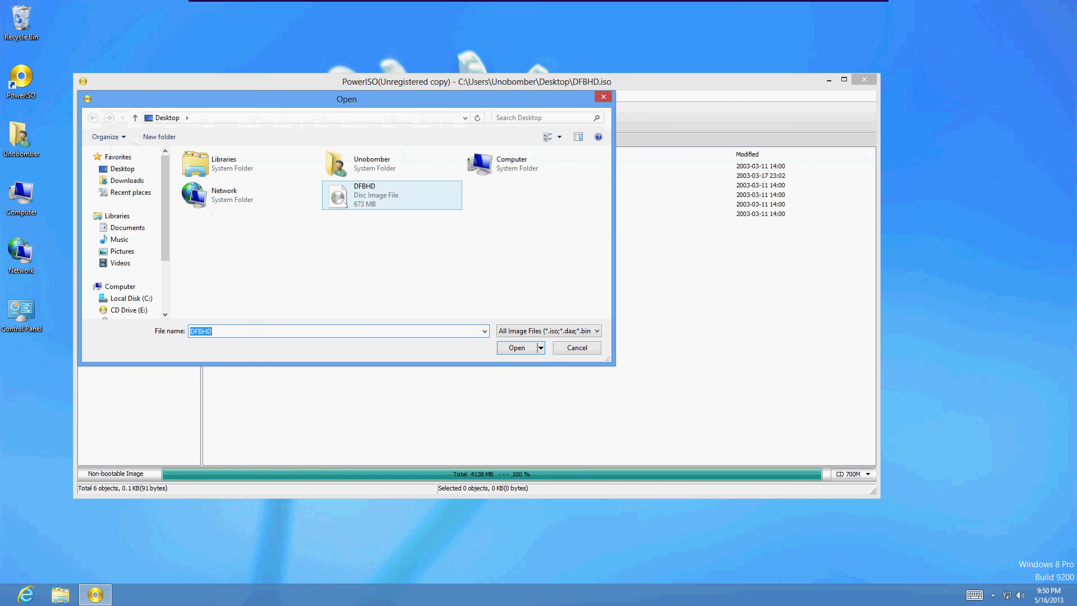
left_click(517, 347)
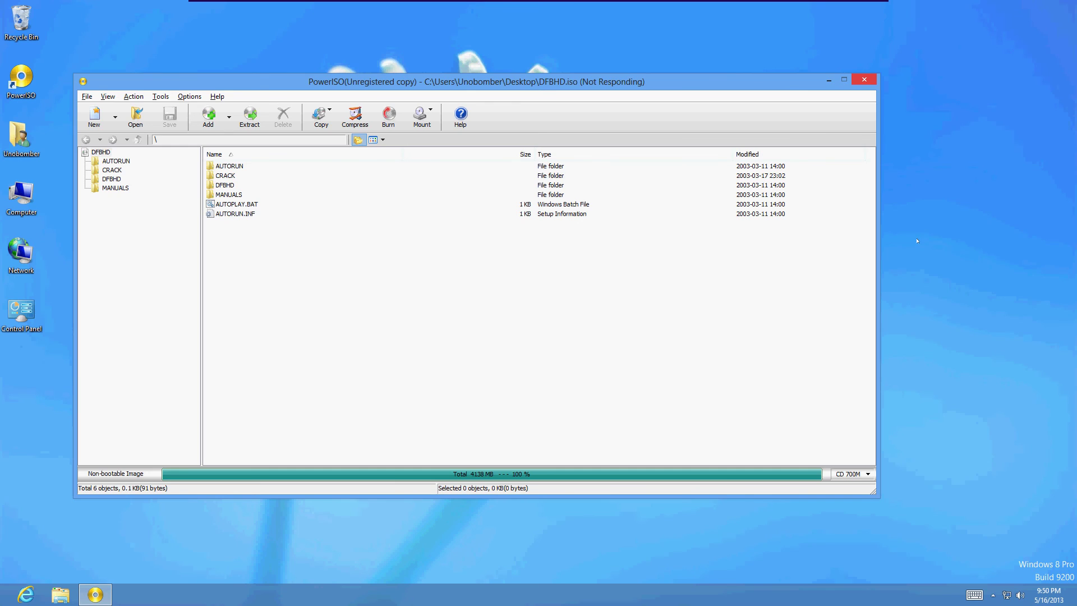
Search the Start screen for 'computer' and open the Computer window
key("super")
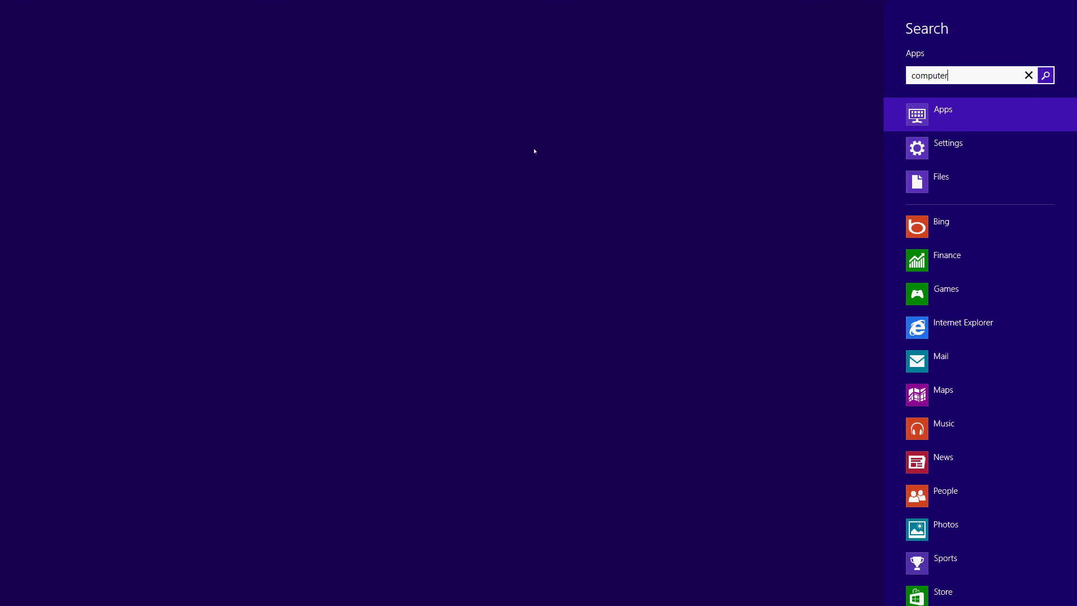
key("Return")
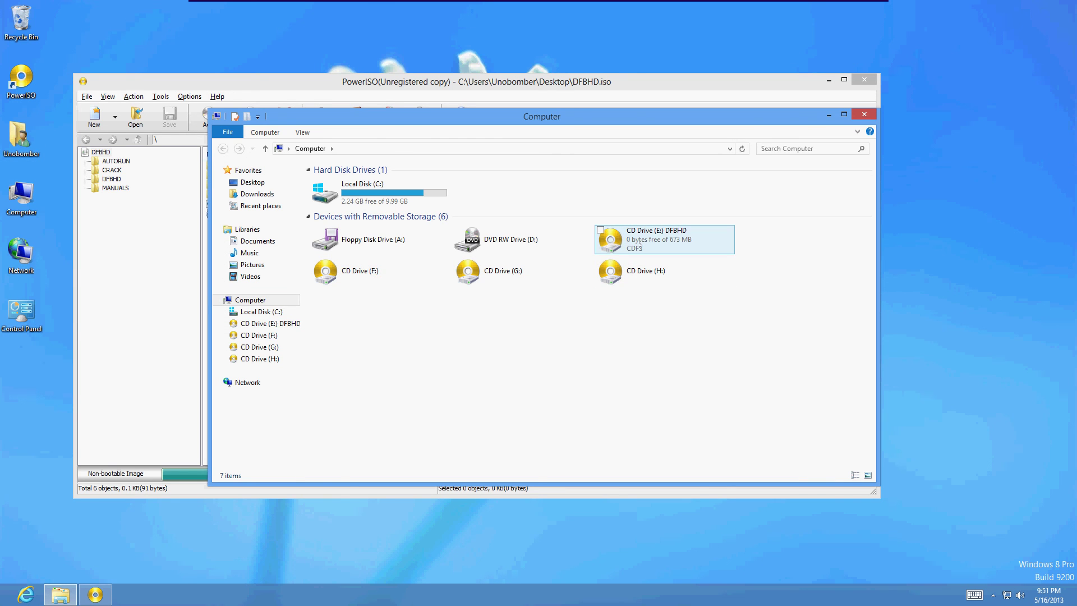
Launch the Black Hawk Down AutoRun menu from CD Drive (E:) DFBHD, then close it
left_click(640, 247)
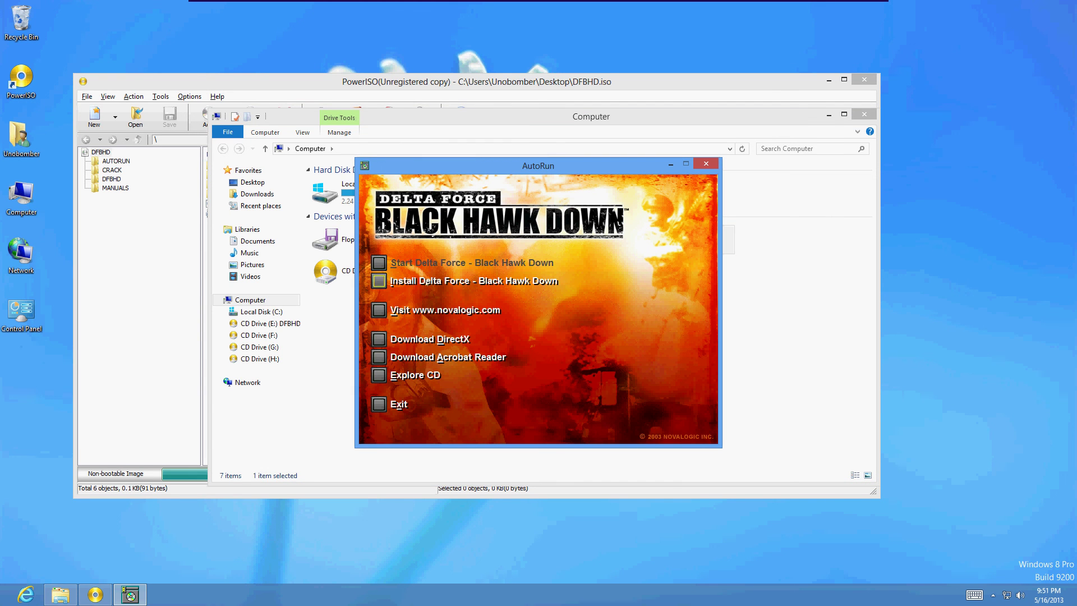
left_click(705, 164)
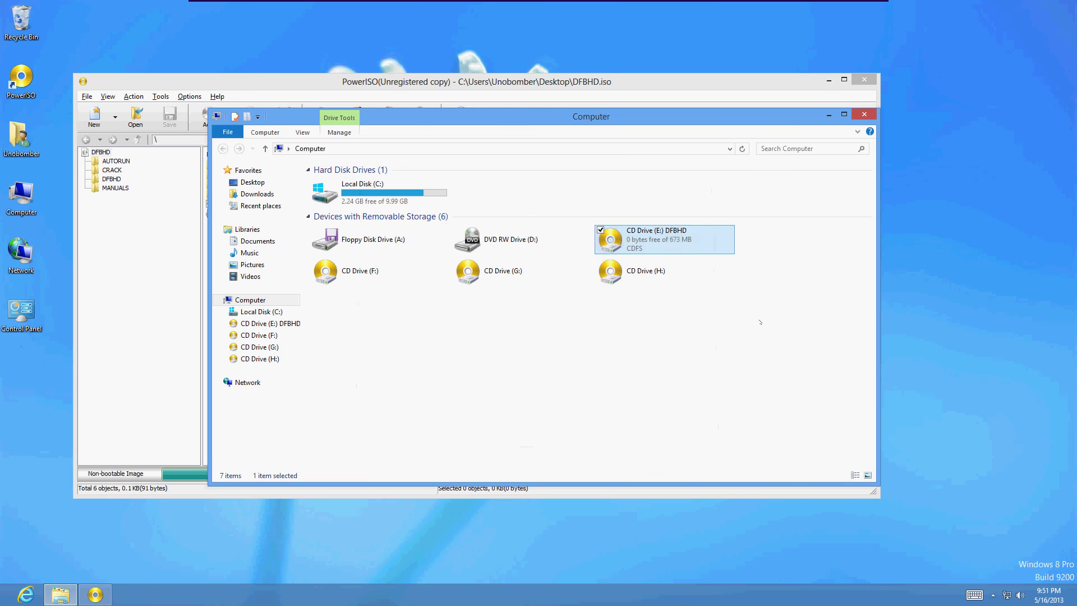
left_click(329, 108)
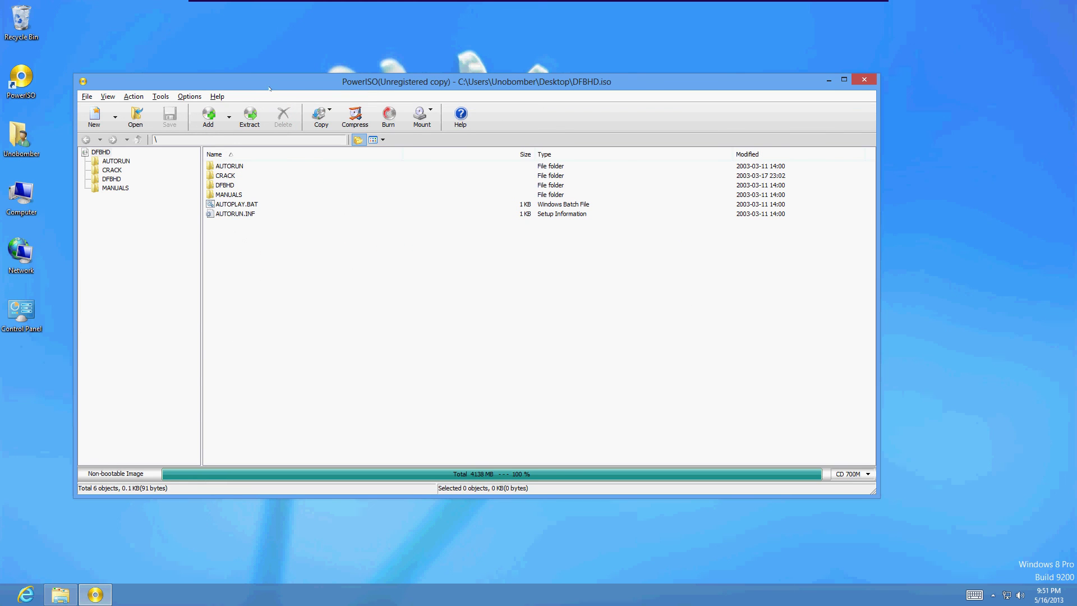